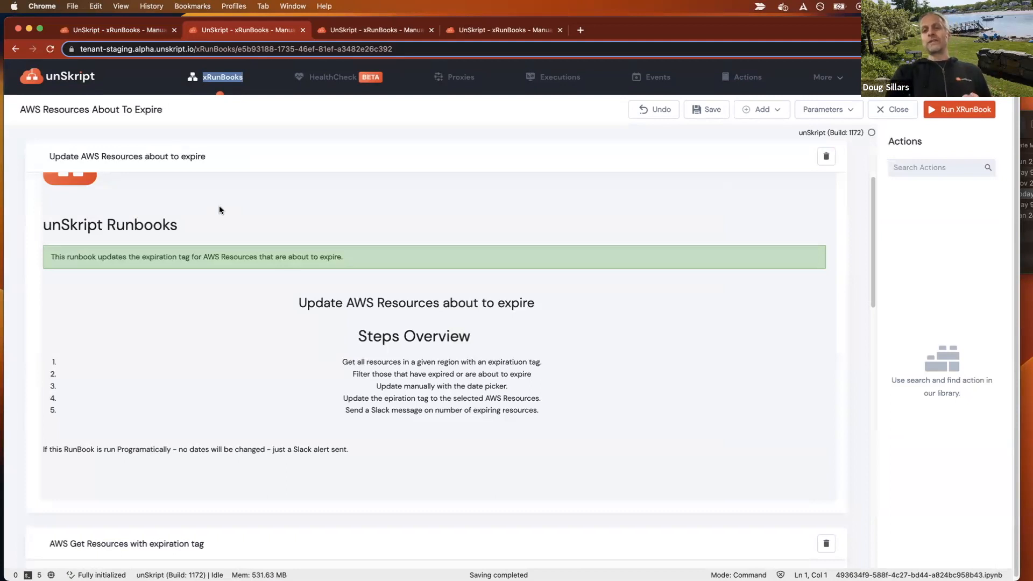
Run the AWS Get Resources With Expiration Tag action in the runbook.
scroll(359, 256, "down", 6)
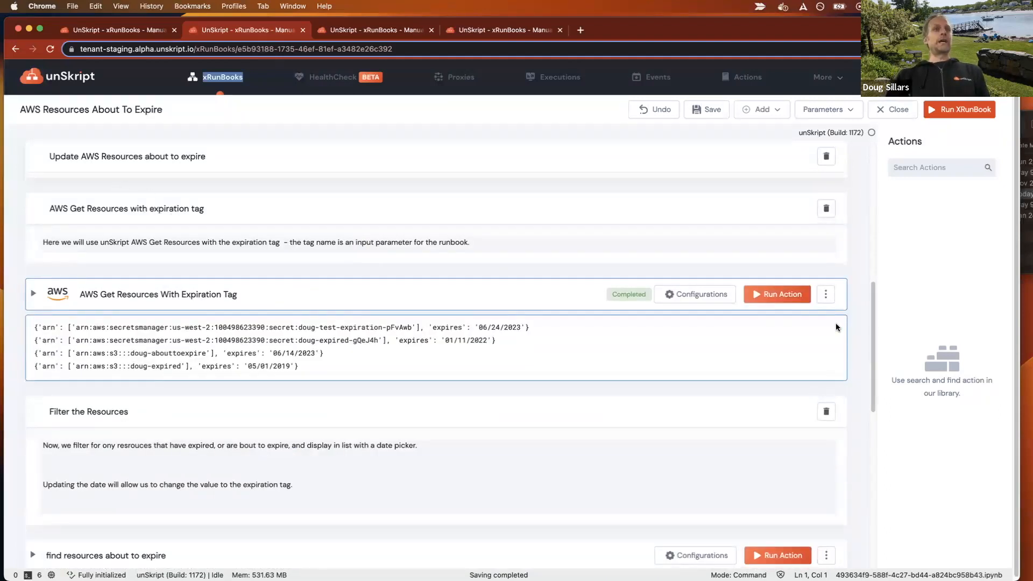
left_click(780, 294)
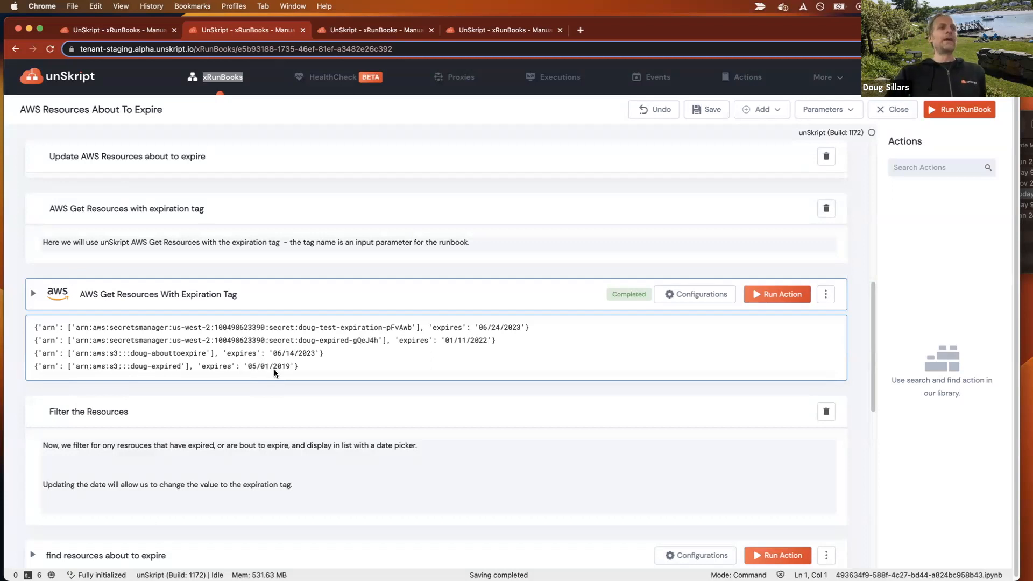
Review the runbook's input parameters, checking the values set for Region and expiration_tag.
left_click(812, 110)
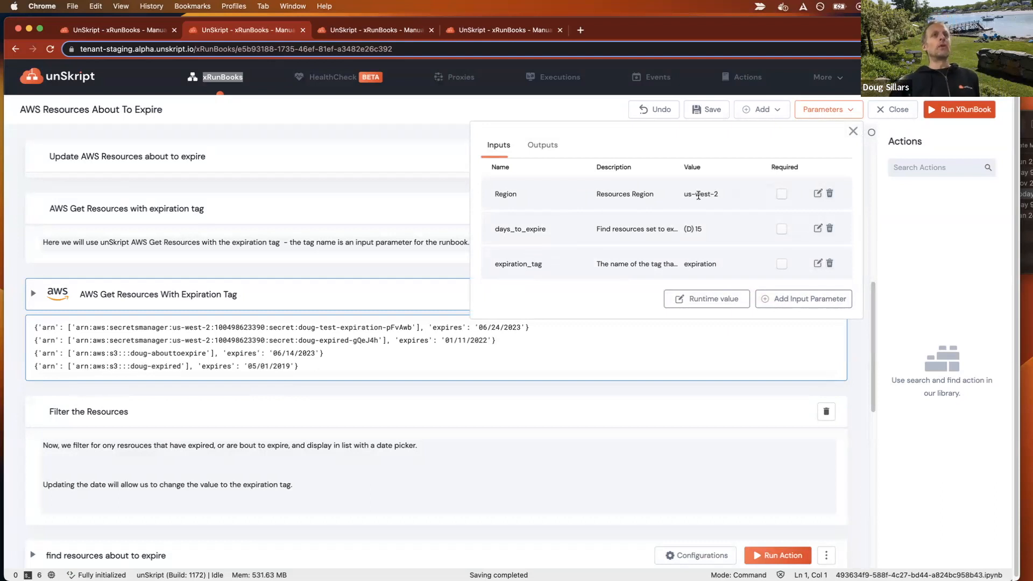
mouse_move(700, 197)
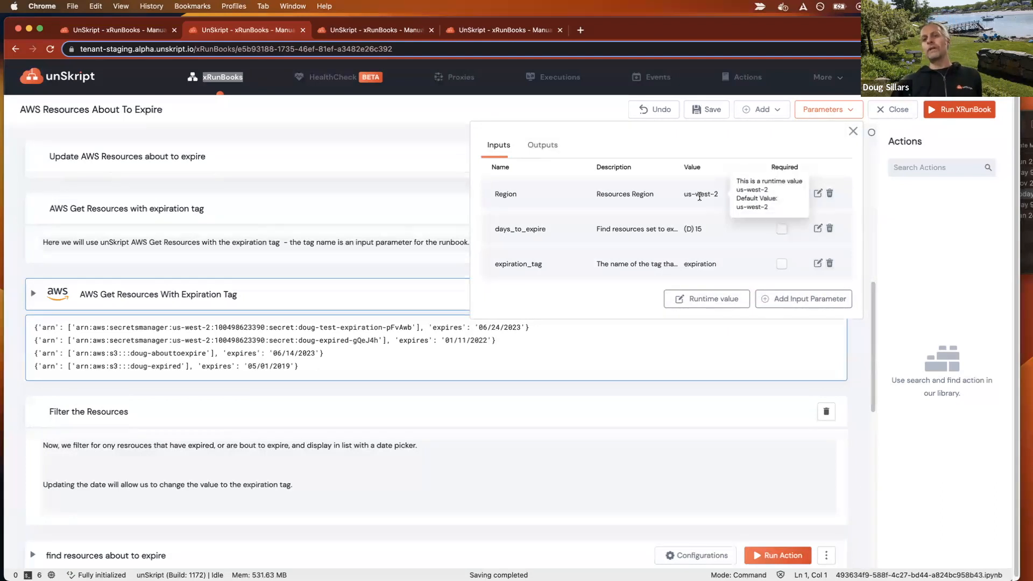
mouse_move(689, 266)
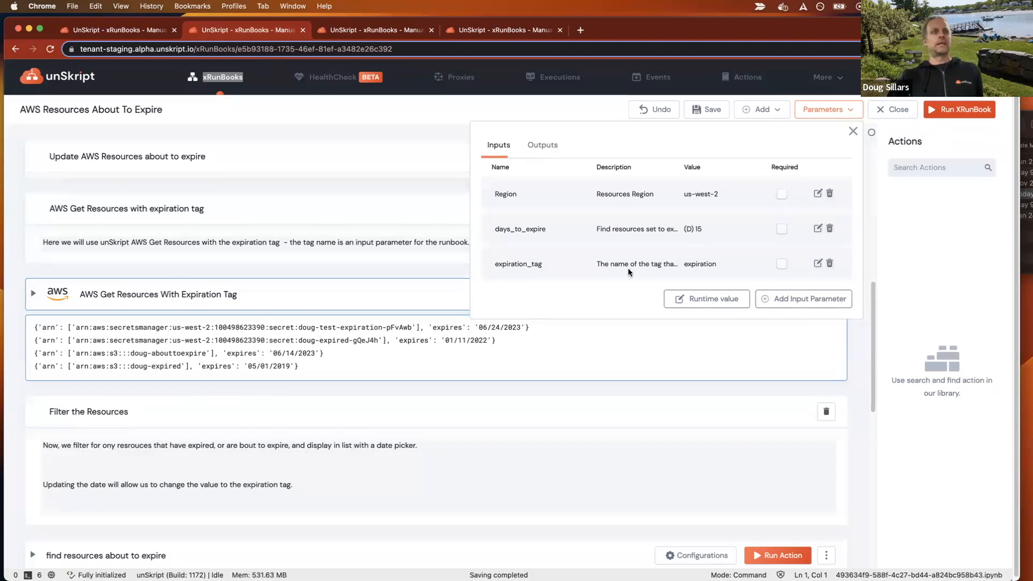
left_click(444, 357)
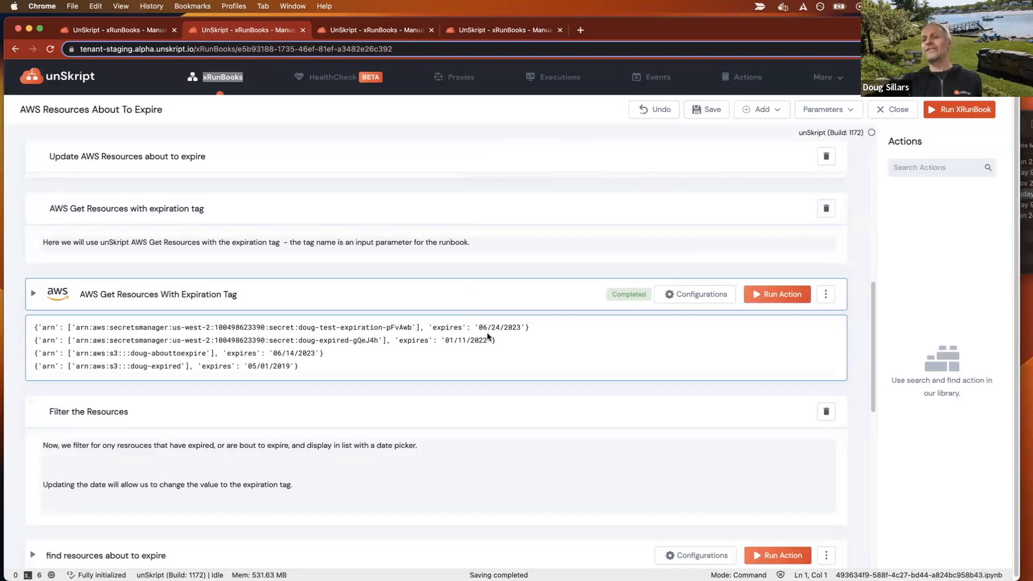
Run the "find resources about to expire" action and the "select expirations to renew" action.
scroll(487, 336, "down", 5)
left_click(786, 286)
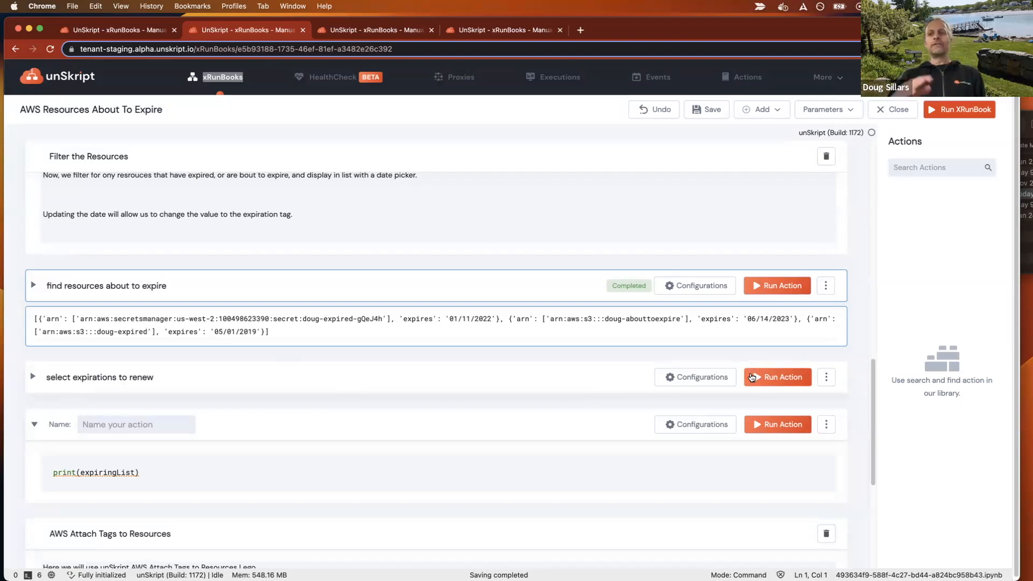
left_click(751, 377)
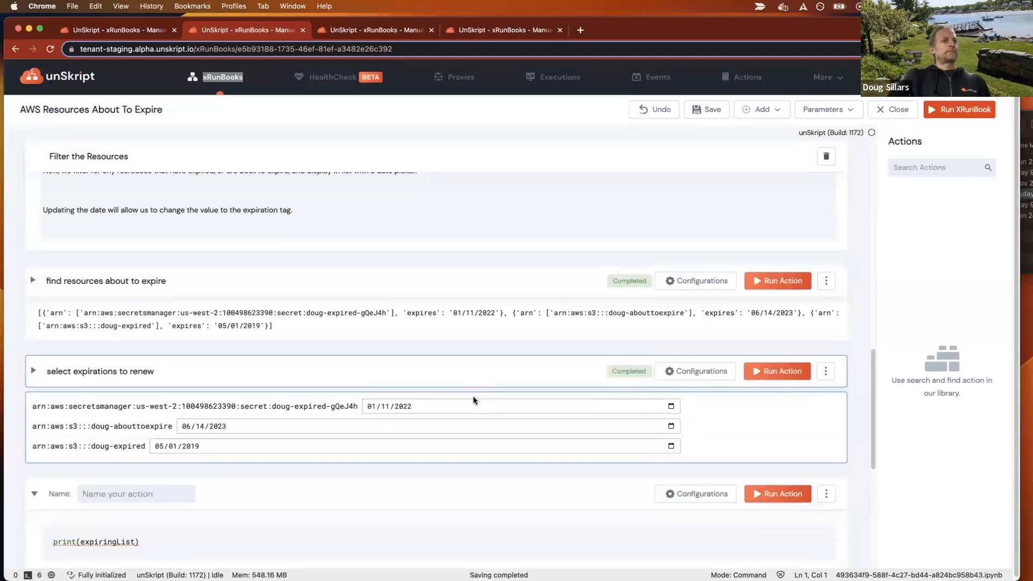
Set the expiration date of the expired S3 bucket to 11/01/2023 in the date list of "select expirations to renew".
scroll(472, 399, "down", 3)
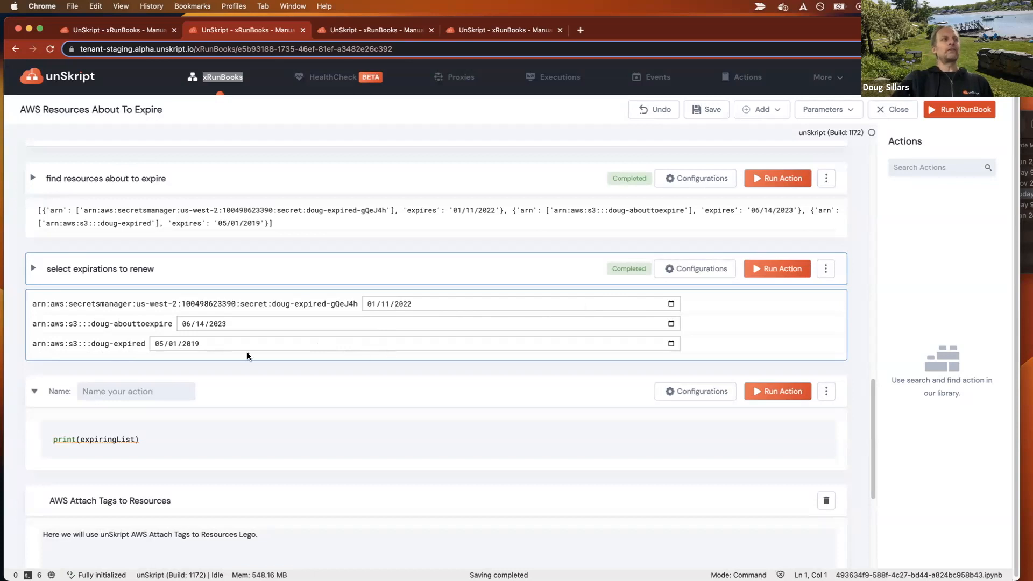
left_click(670, 343)
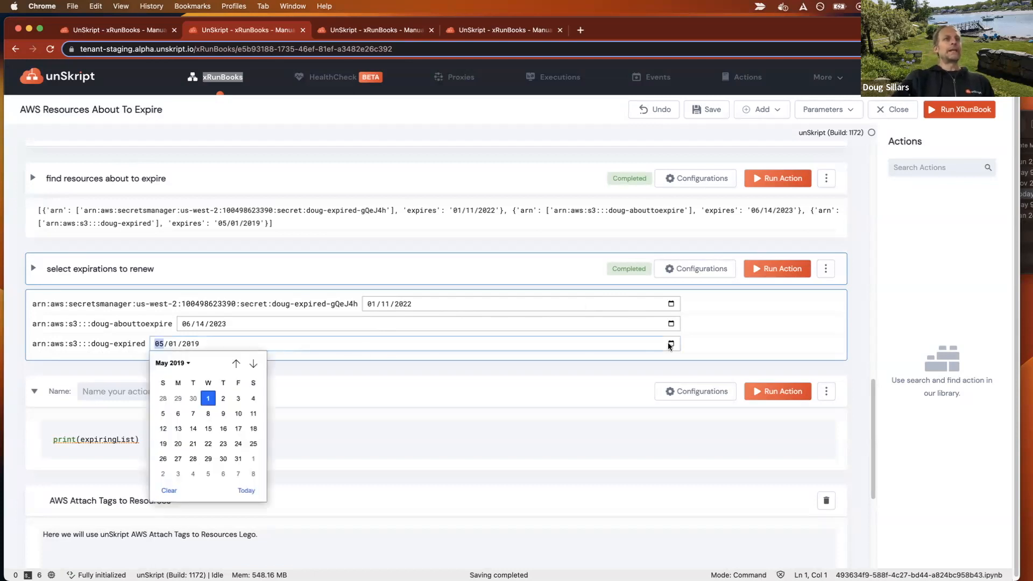
left_click(188, 363)
left_click(173, 492)
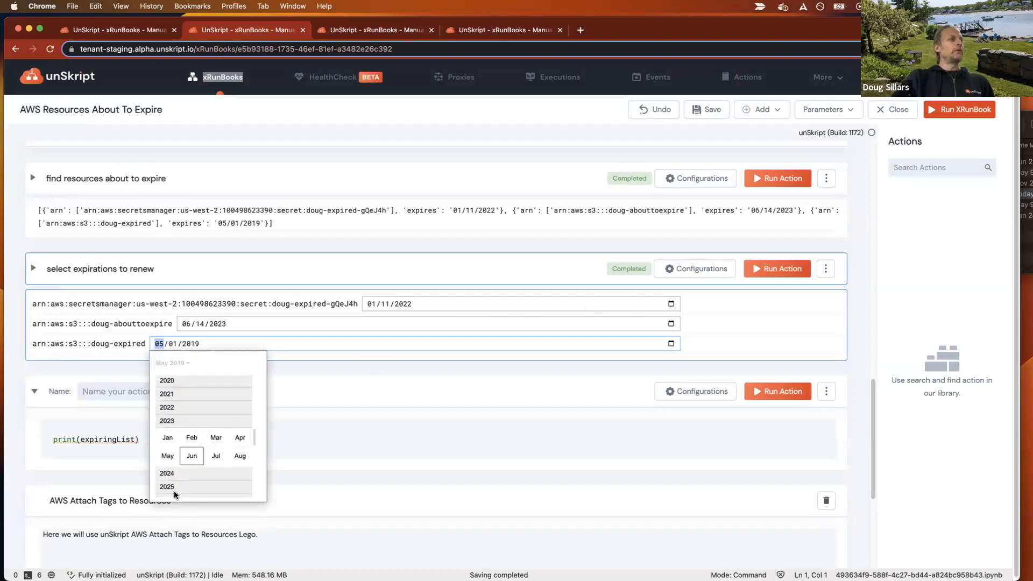
left_click(214, 435)
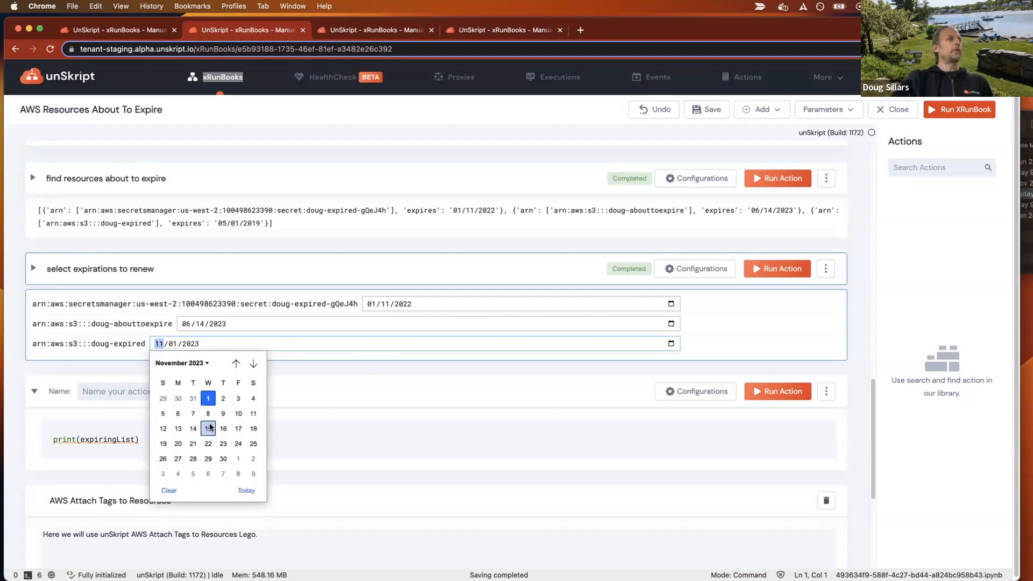
left_click(382, 375)
left_click(366, 377)
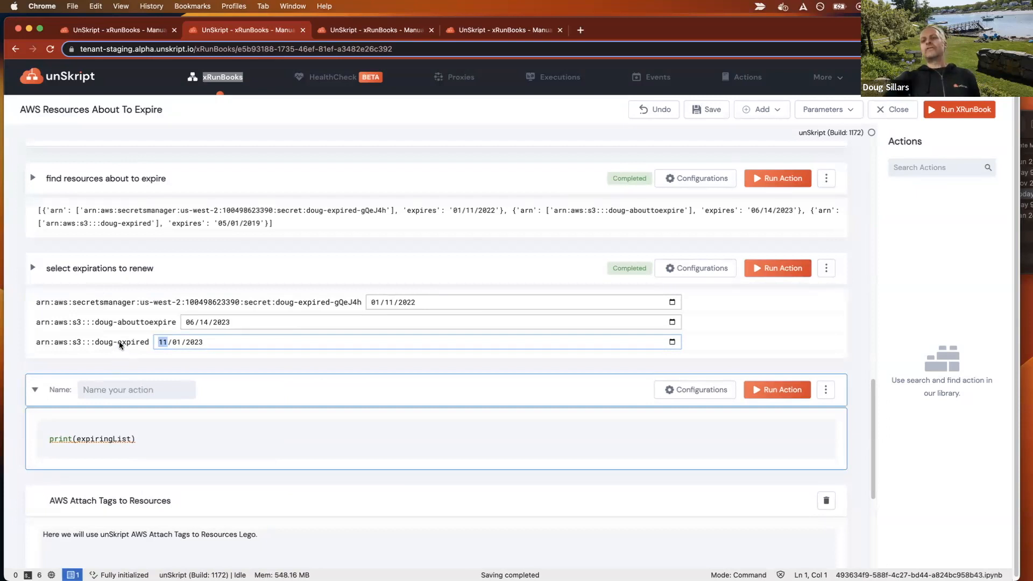
Run the unnamed print(expiringList) action and compare its output with the dates in the date pickers.
scroll(111, 347, "down", 1)
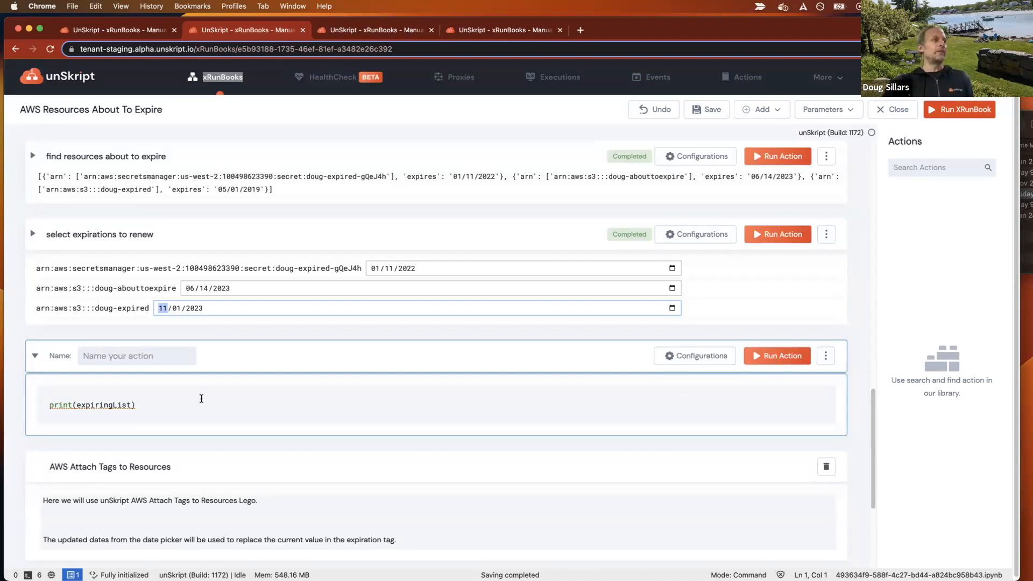
left_click(763, 357)
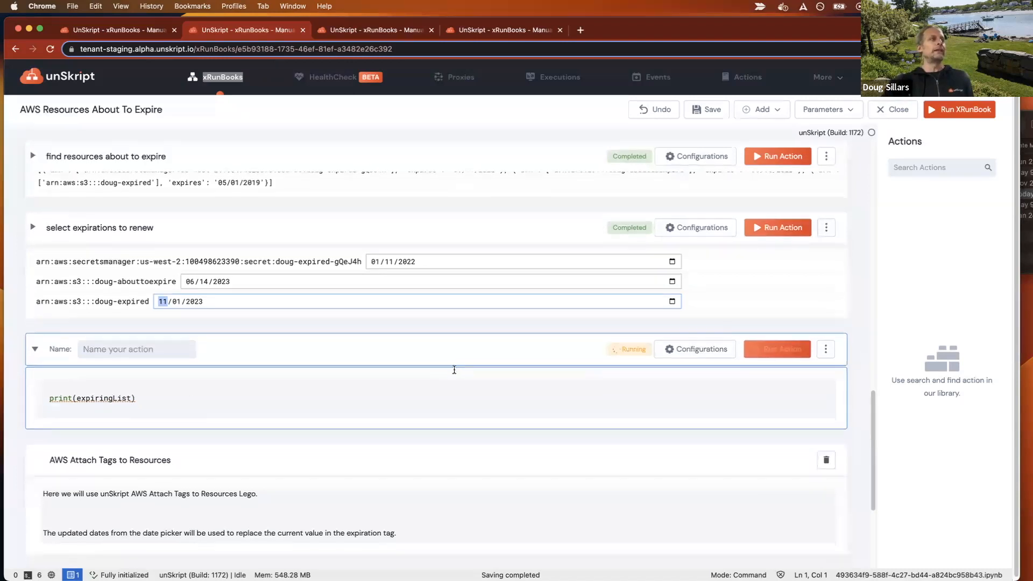
scroll(453, 371, "down", 3)
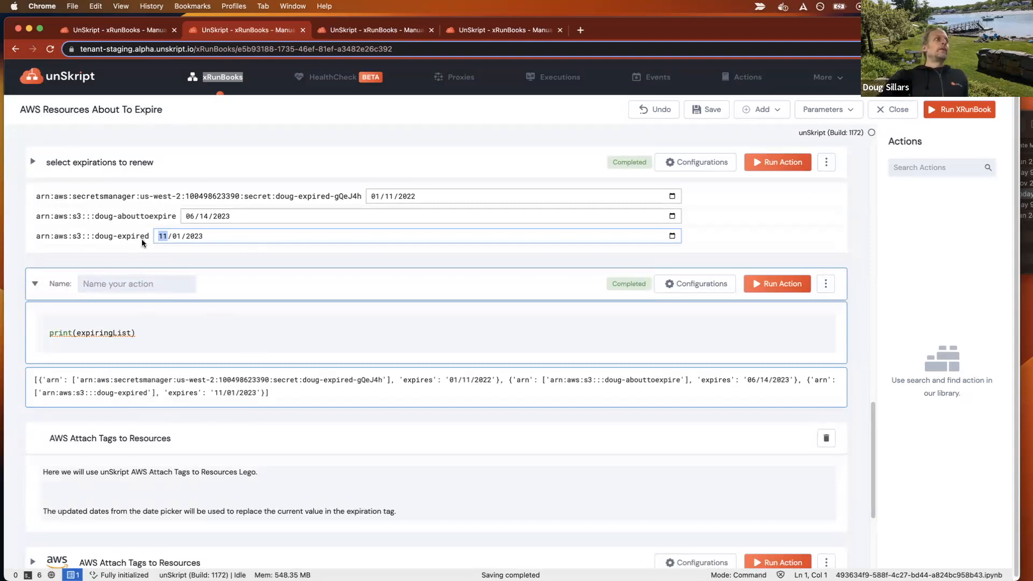
scroll(141, 239, "up", 2)
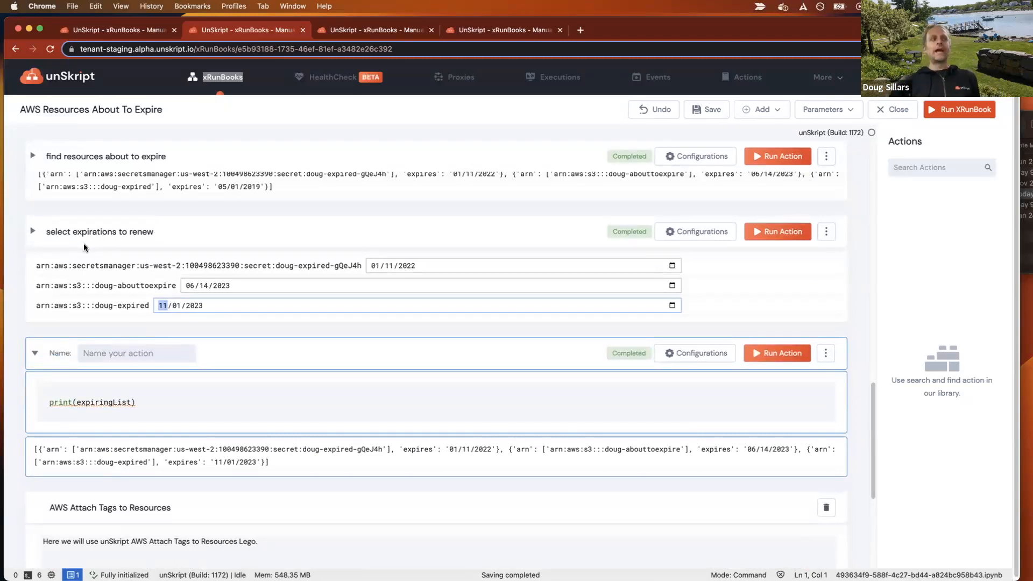
scroll(86, 472, "down", 1)
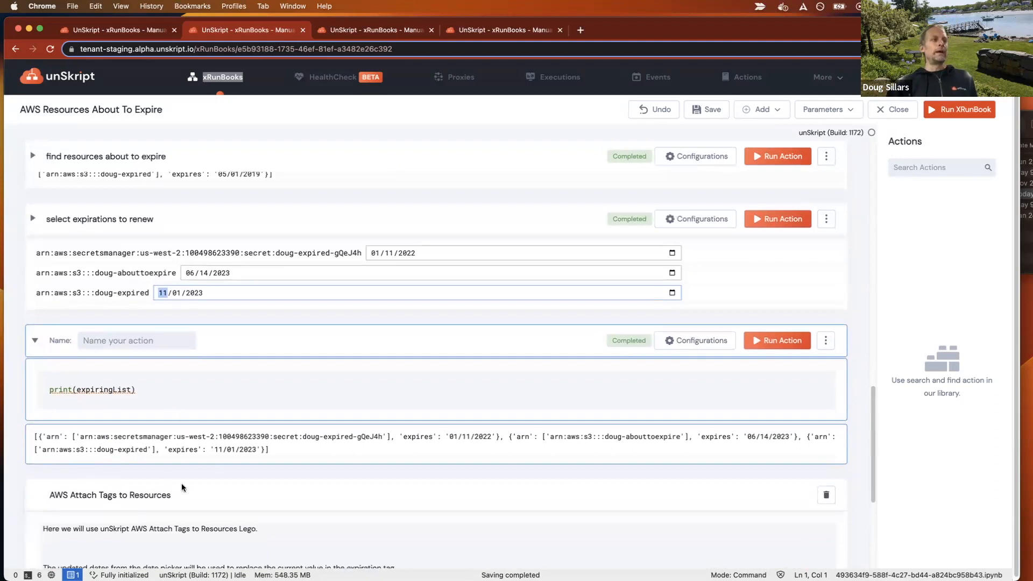
Examine the input and iterator configuration of the AWS Attach Tags to Resources action.
scroll(205, 347, "down", 1)
scroll(208, 349, "down", 5)
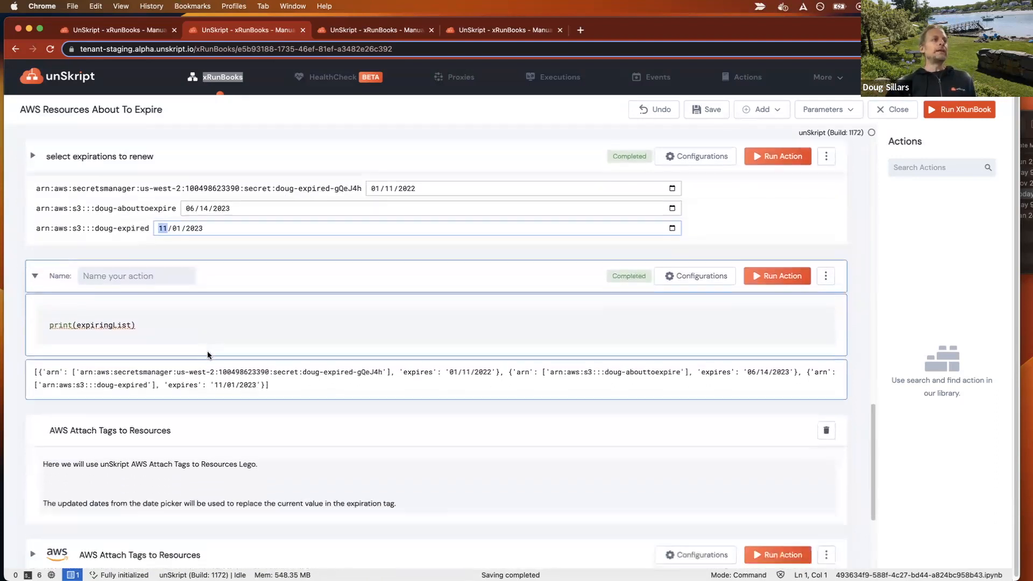
scroll(115, 377, "down", 1)
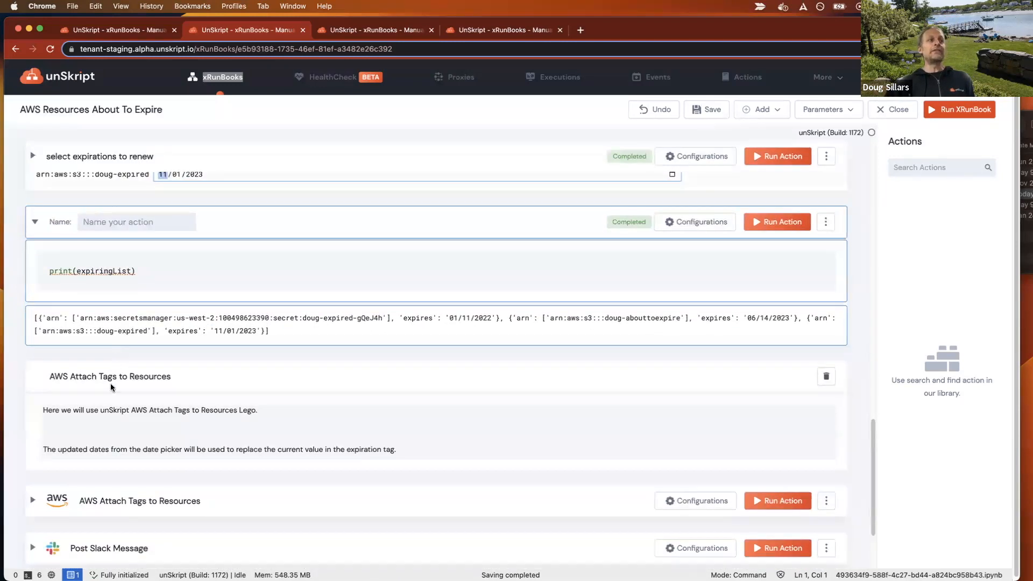
scroll(170, 459, "down", 2)
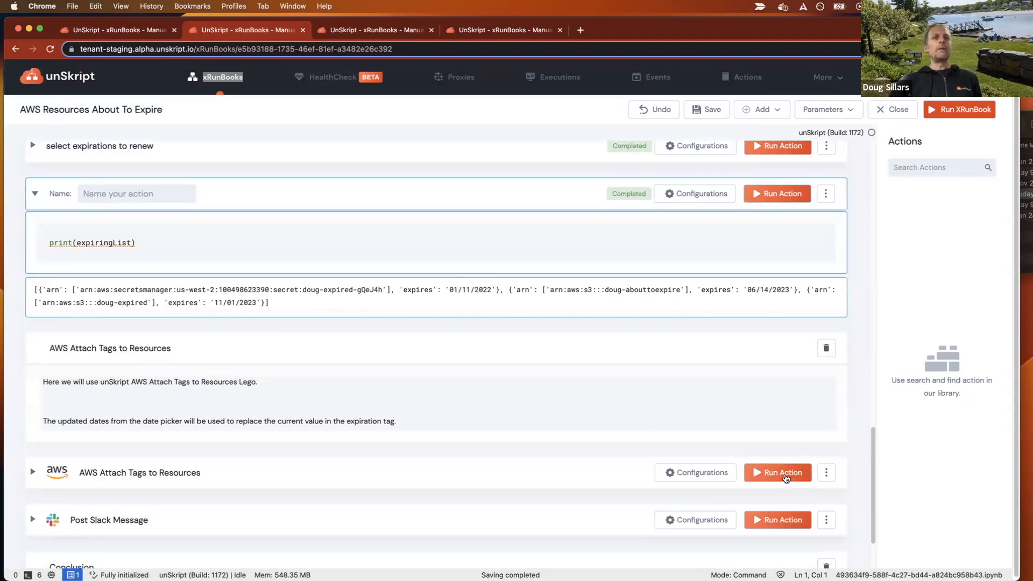
left_click(721, 473)
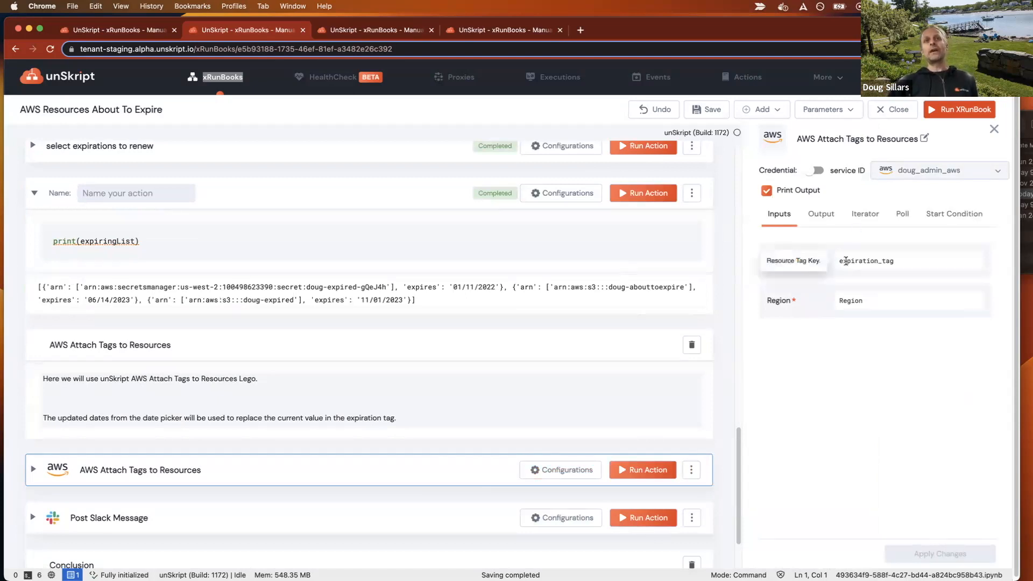
left_click(865, 215)
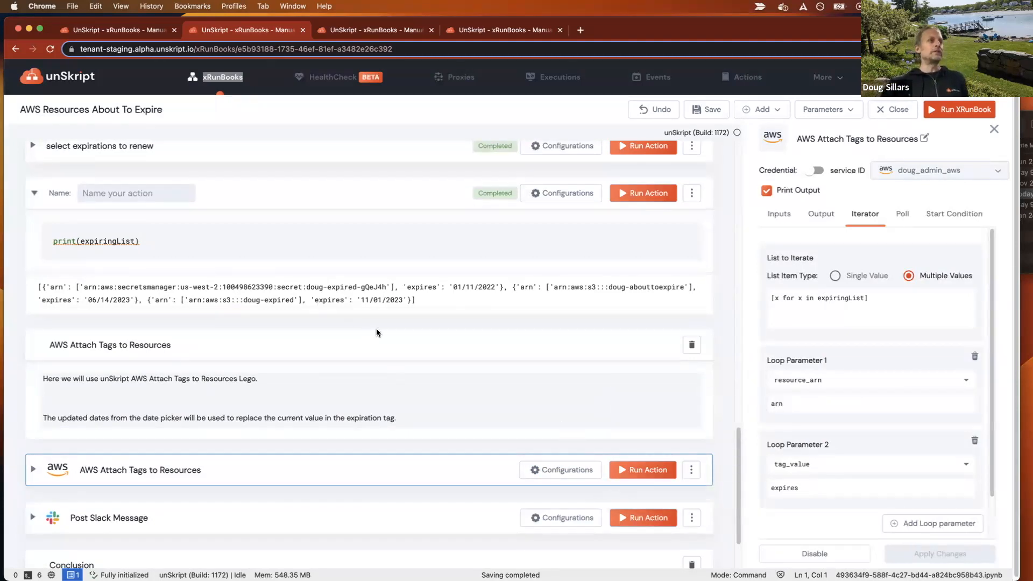
Run the AWS Attach Tags to Resources action and review its execution summary.
left_click(631, 471)
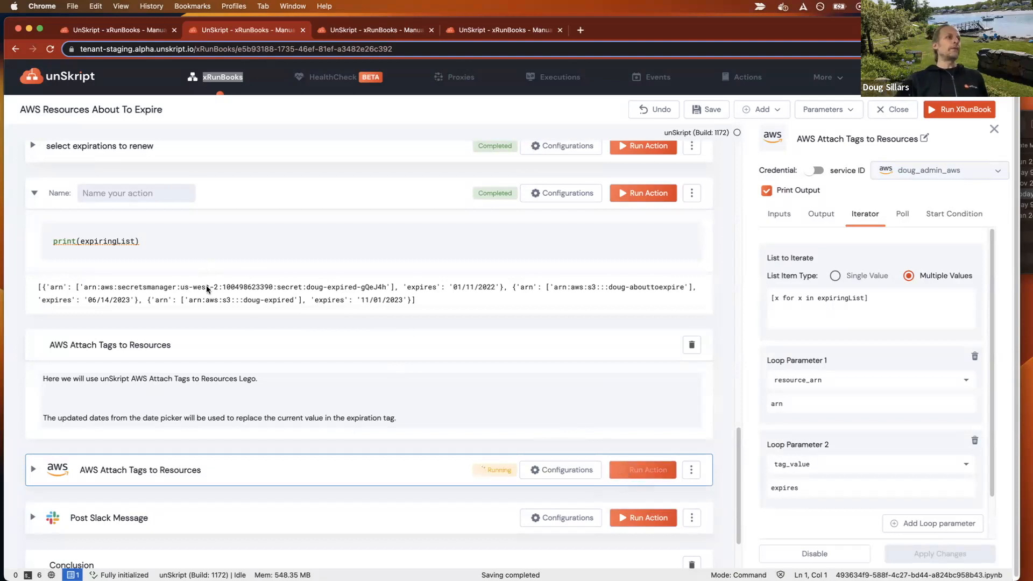
scroll(171, 260, "down", 3)
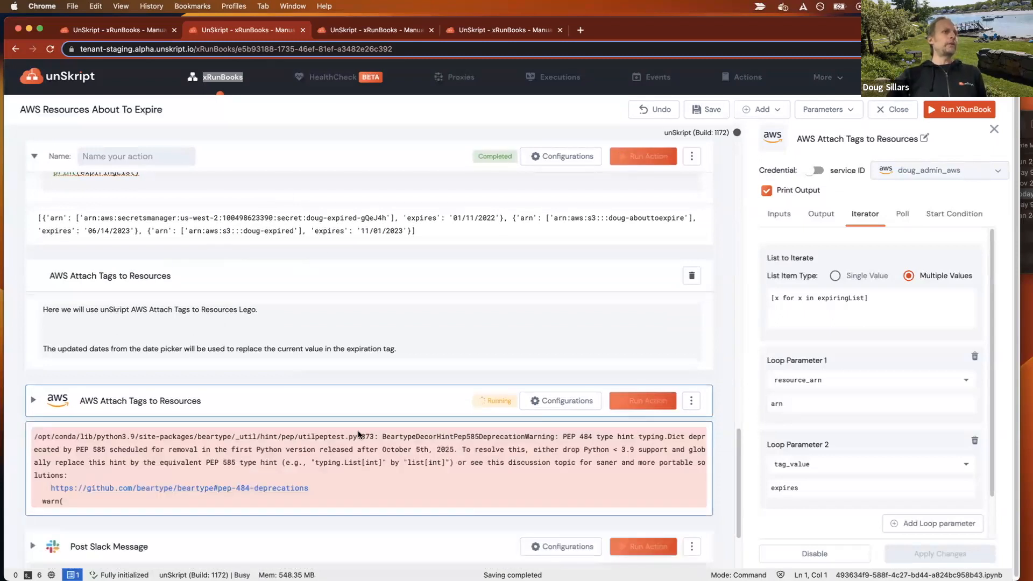
scroll(357, 431, "down", 3)
scroll(358, 431, "down", 3)
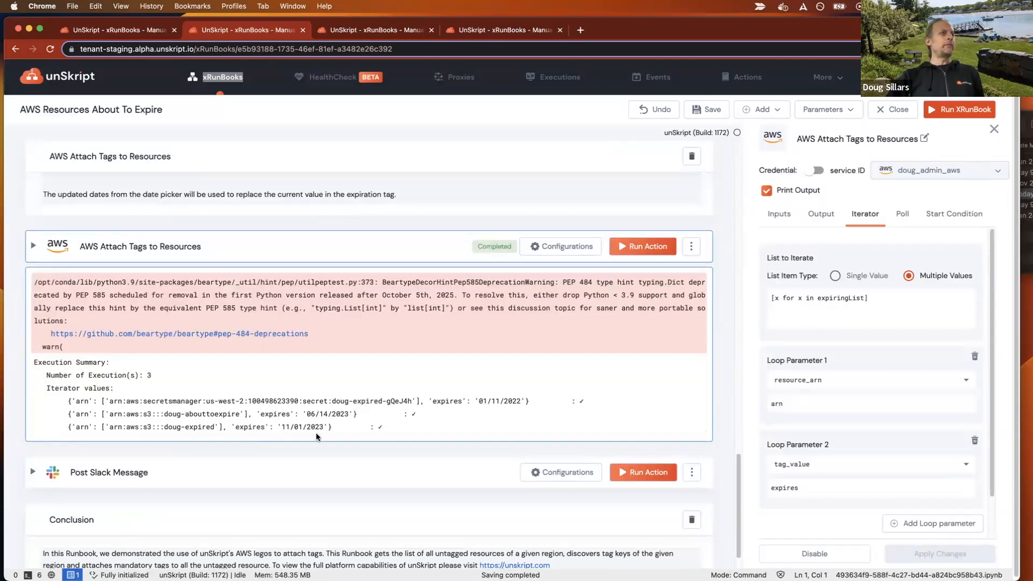
Rerun the AWS Get Resources With Expiration Tag action to check the expiration tags on the resources.
scroll(316, 432, "up", 10)
scroll(317, 436, "up", 5)
scroll(316, 435, "down", 1)
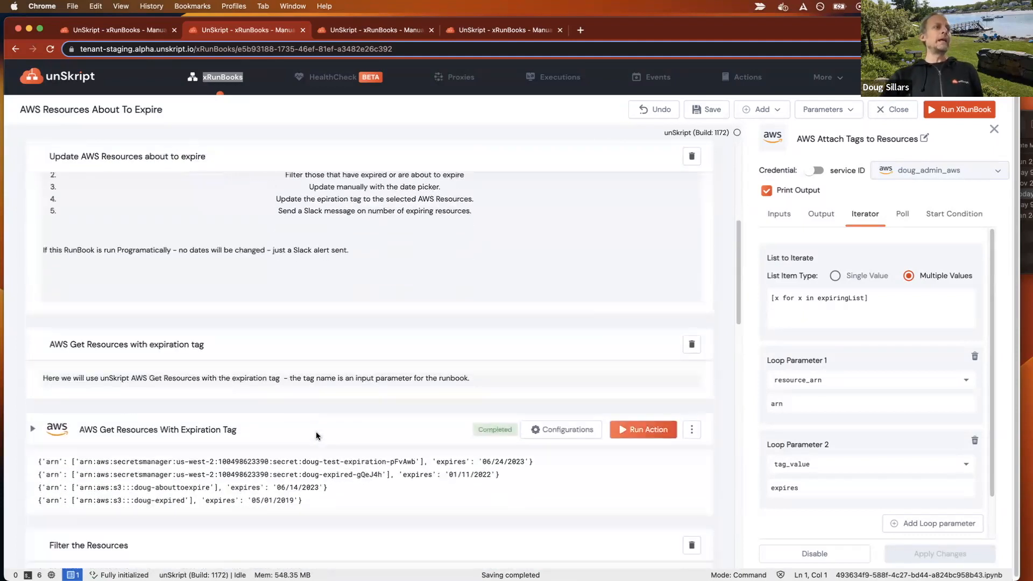
left_click(647, 428)
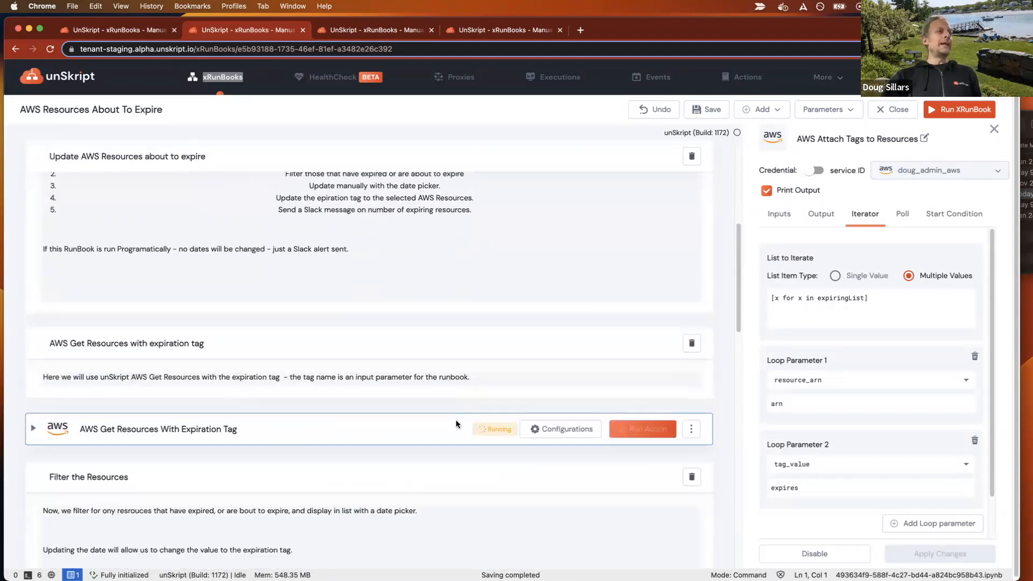
scroll(457, 420, "down", 3)
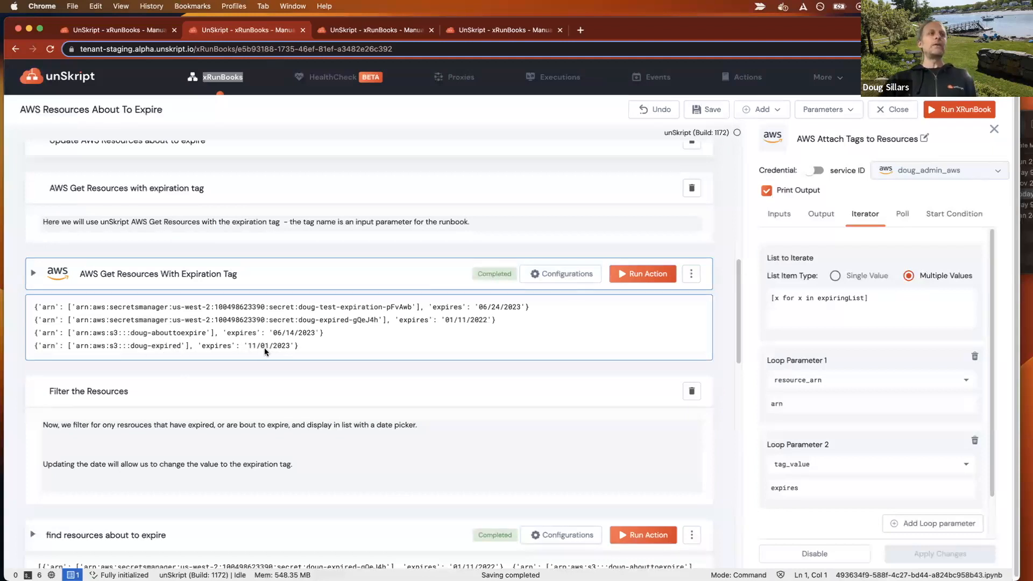
Rerun the "find resources about to expire" and "select expirations to renew" actions to refresh the list of expiring resources.
scroll(263, 346, "down", 3)
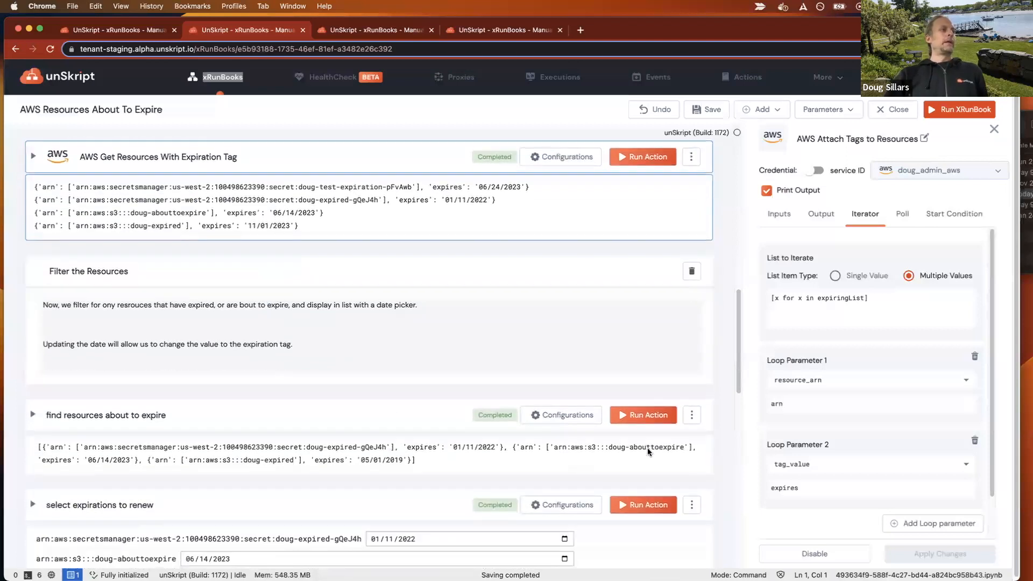
left_click(645, 416)
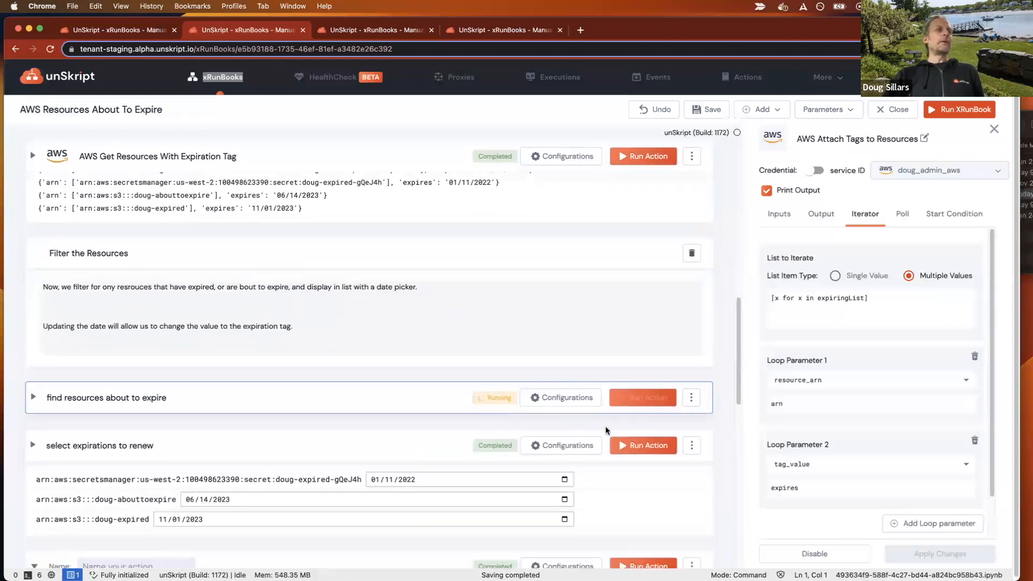
left_click(639, 488)
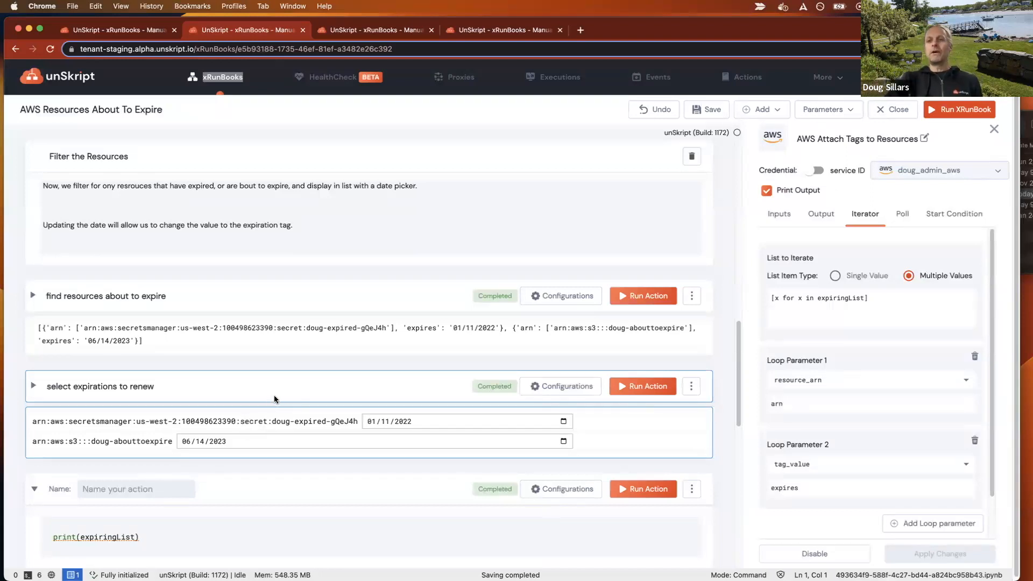
Run the Post Slack Message action and check the posted notification in Slack, then minimize the Slack window.
scroll(275, 399, "down", 5)
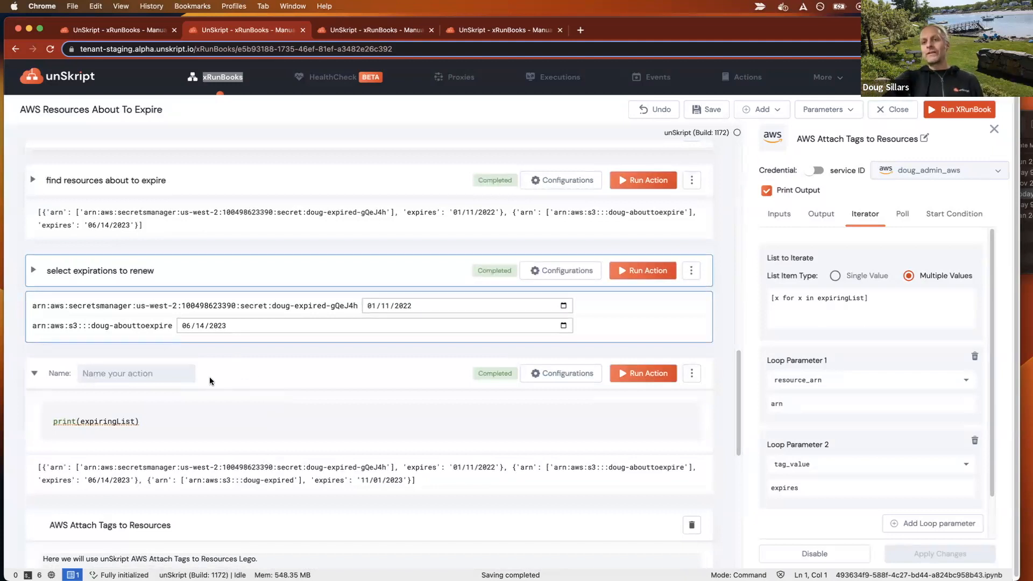
scroll(210, 381, "down", 2)
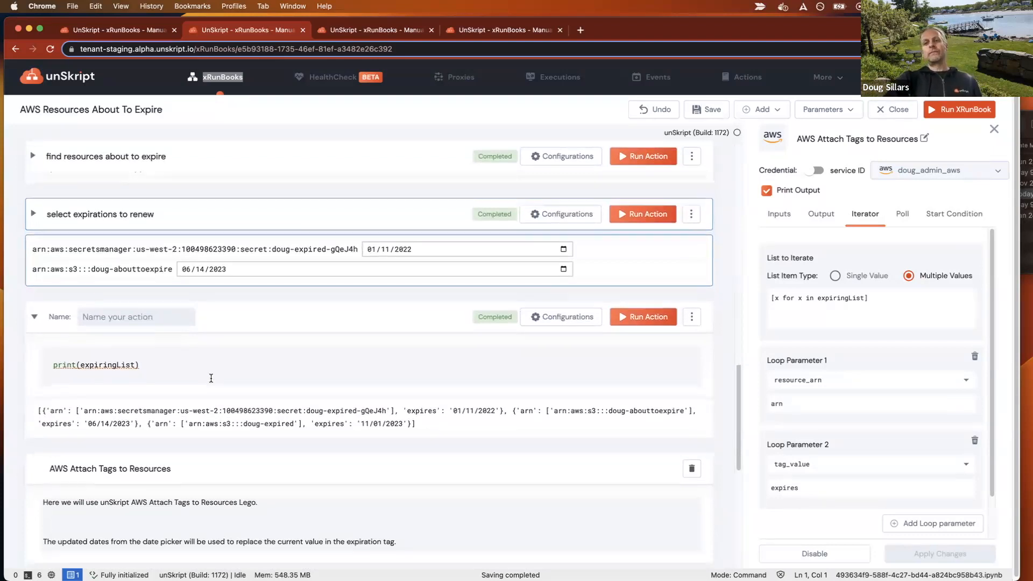
scroll(211, 379, "down", 3)
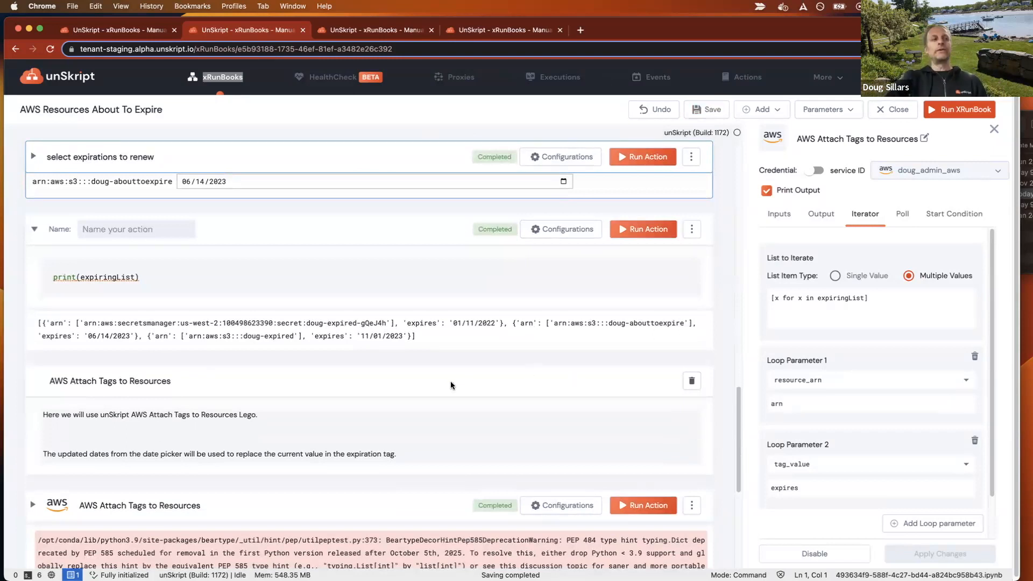
scroll(450, 383, "down", 4)
scroll(451, 385, "down", 3)
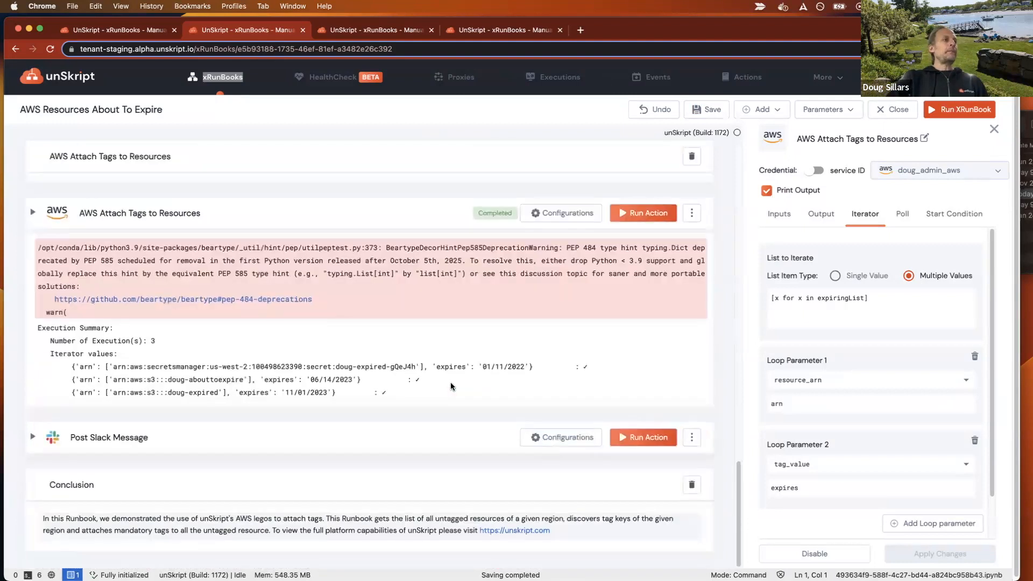
left_click(641, 438)
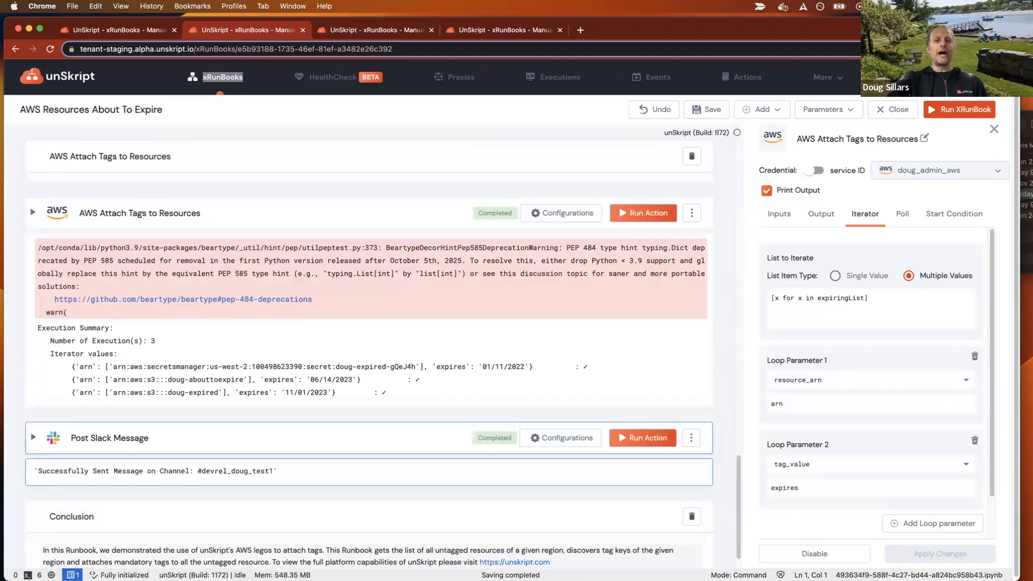
left_click_drag(1032, 577, 135, 114)
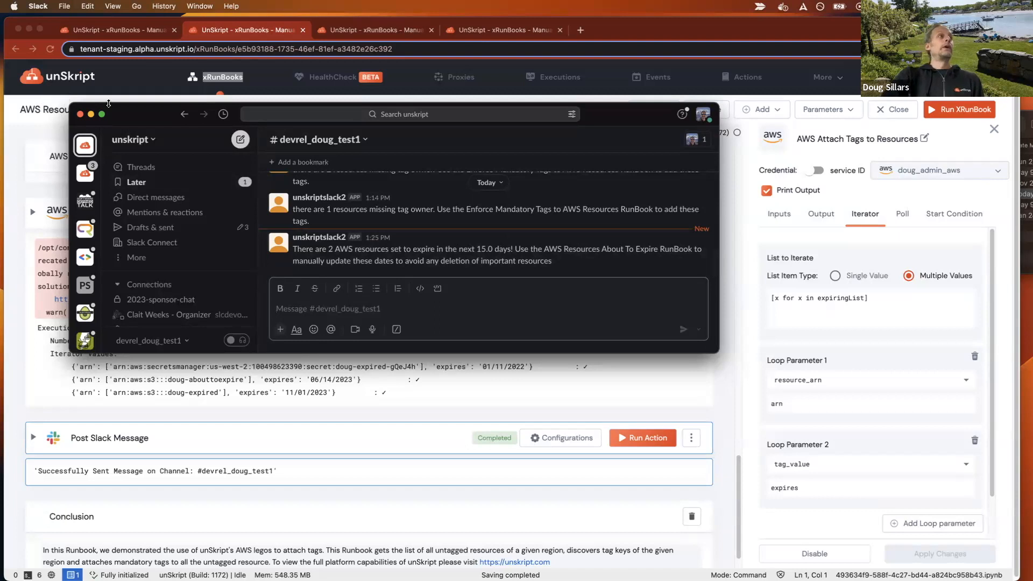
key("super+m")
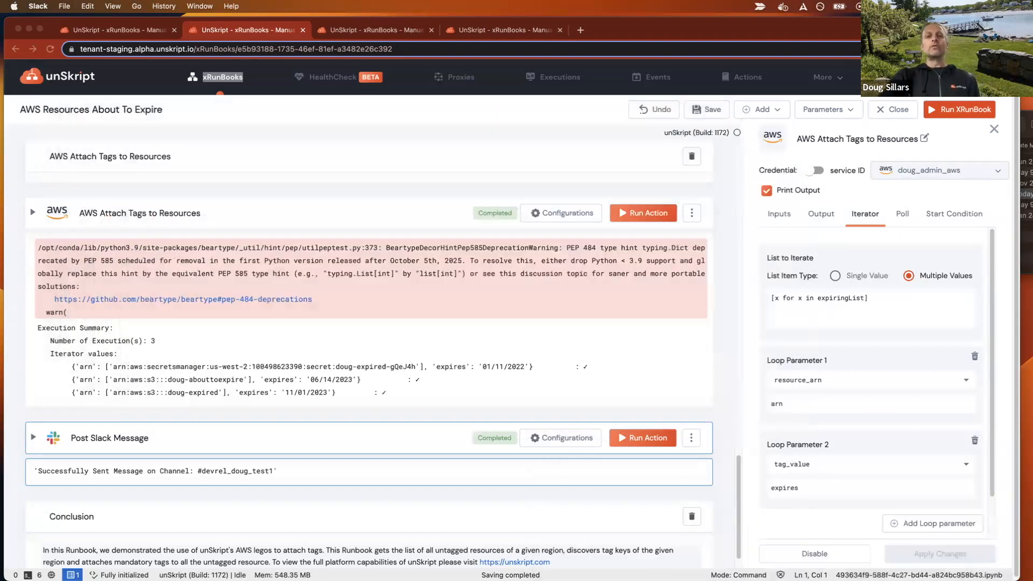